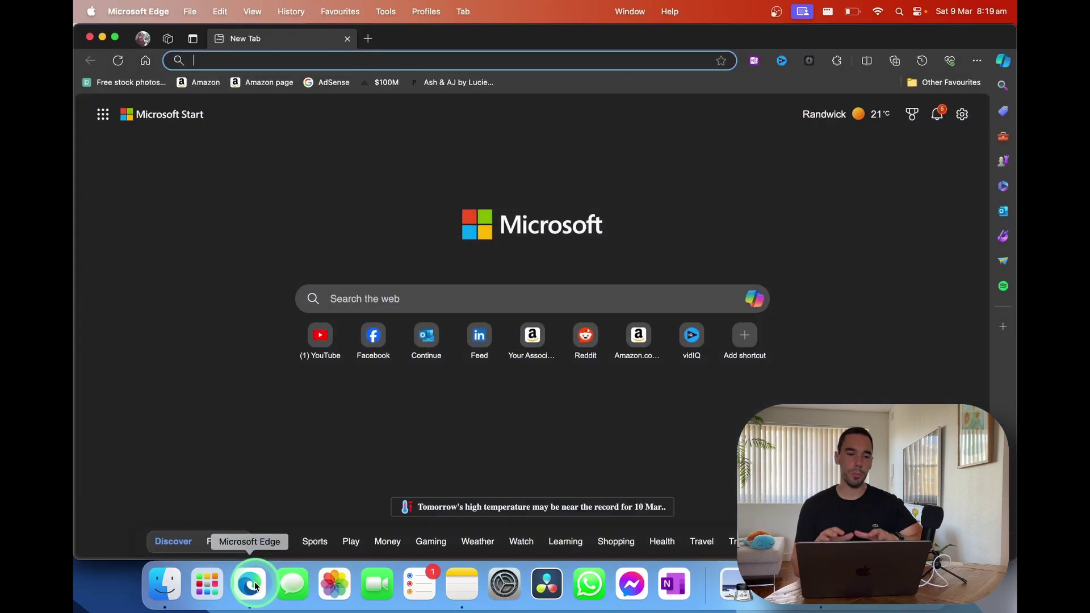
- Paste reportaproblem.apple.com into the new Edge tab's address bar
text(reportaproblem.apple.com)
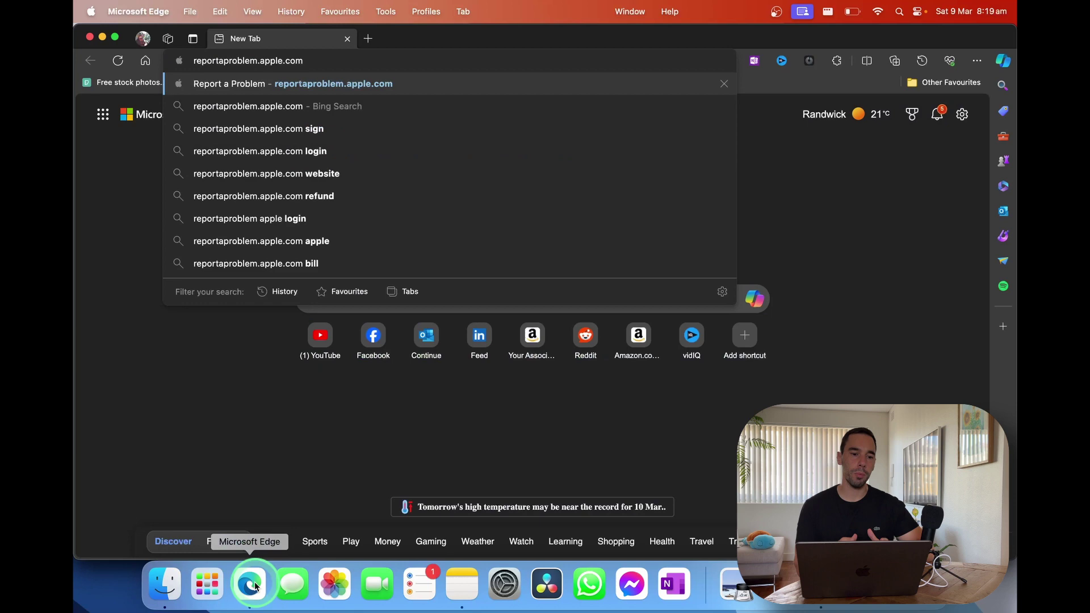
- Load the site, reload after the error, sign in with the Apple ID password and allow the new device
key(Return)
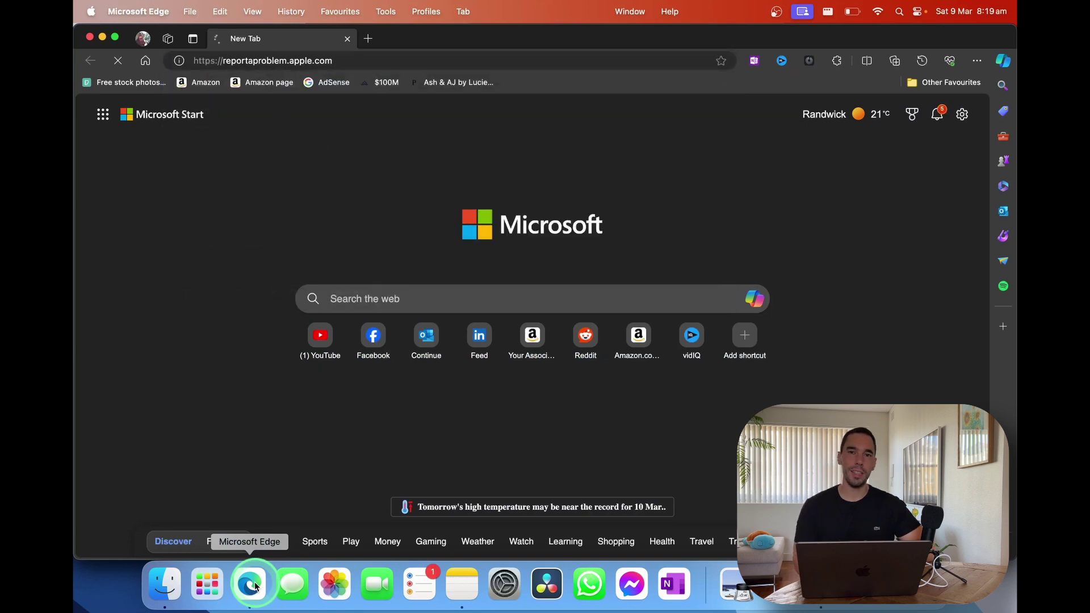
key(super+r)
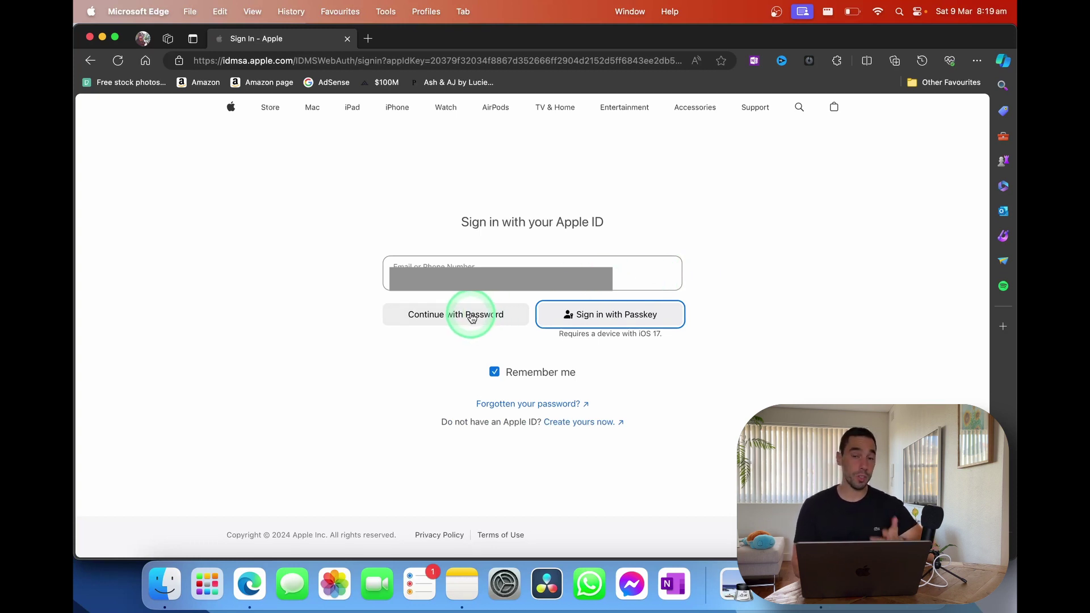
click(470, 318)
click(665, 312)
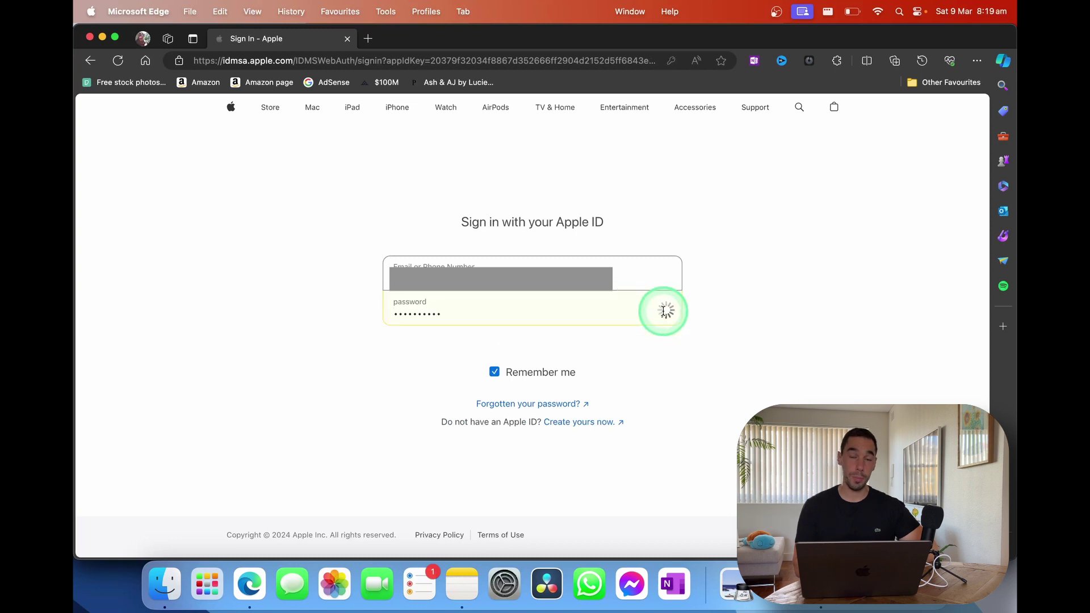
click(654, 403)
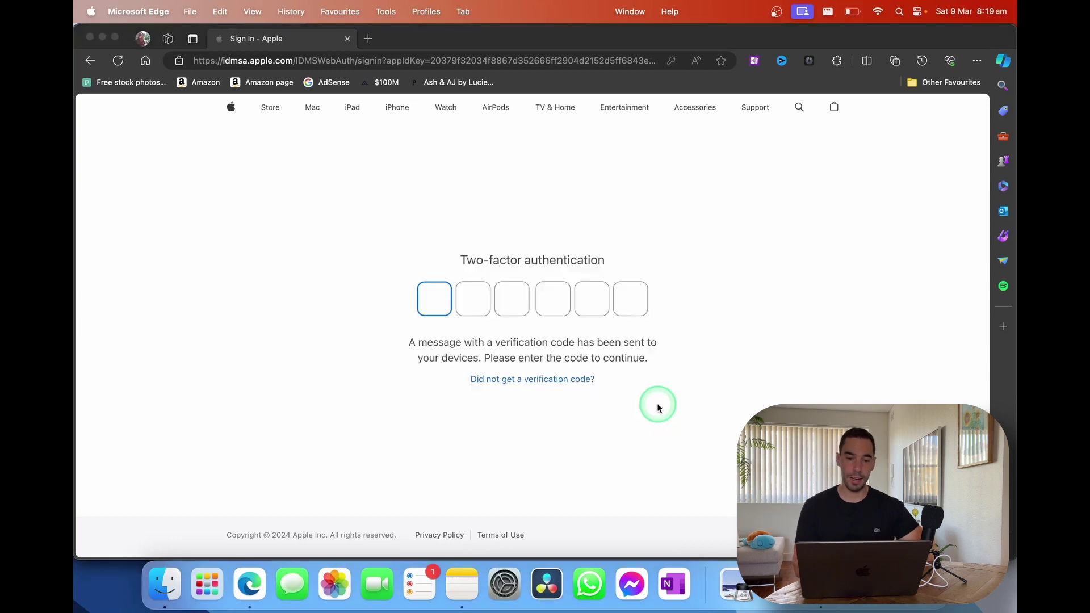
- Enter the two-factor verification code and dismiss the code popup
drag(562, 253, 658, 141)
click(426, 301)
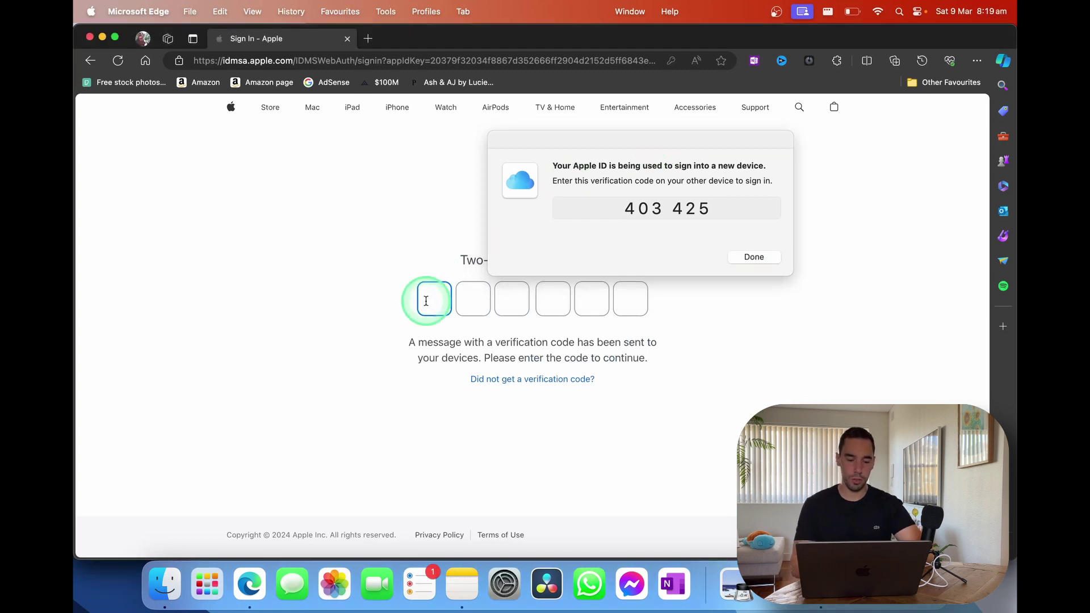
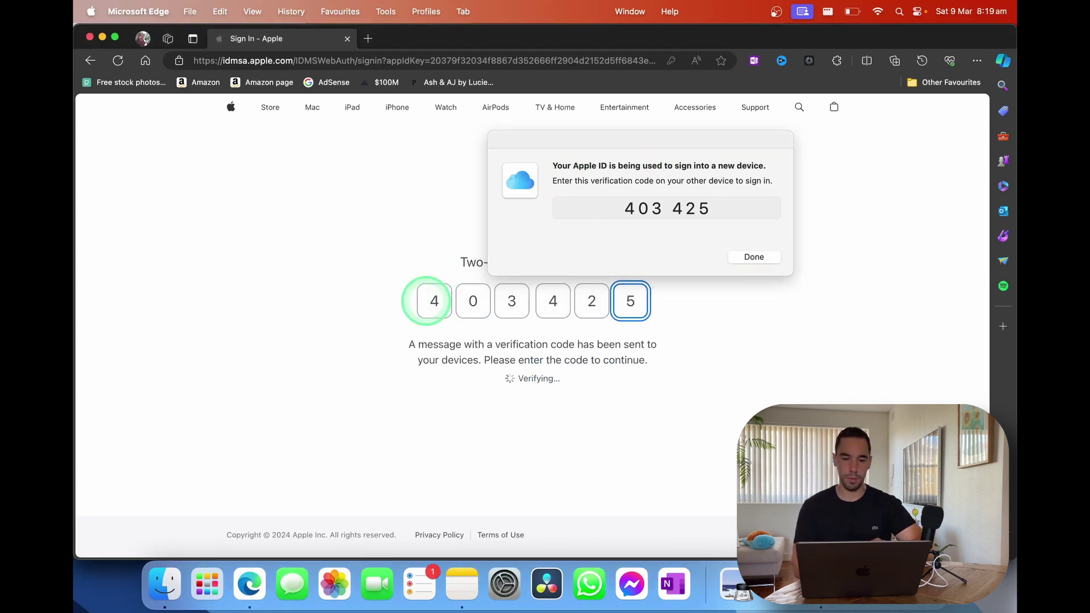
click(768, 259)
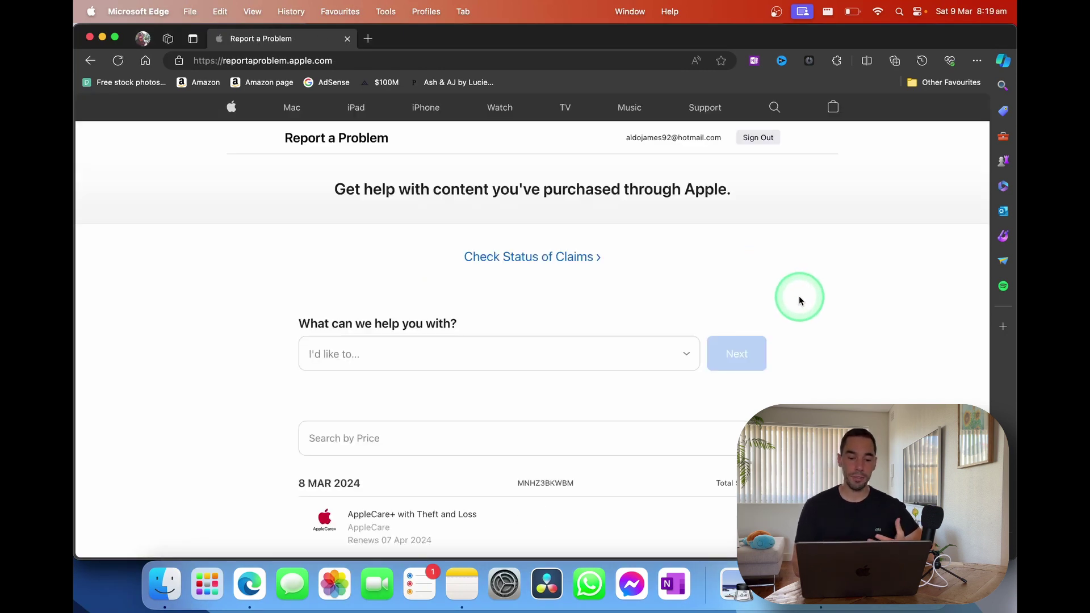
scroll(800, 299, down, 5)
scroll(800, 299, down, 10)
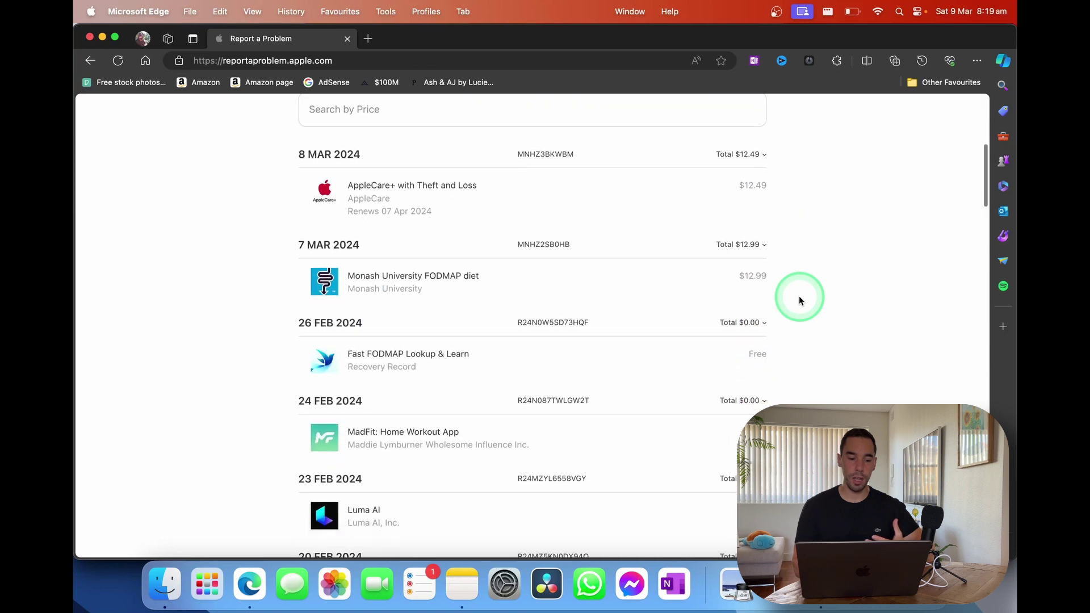
scroll(799, 299, down, 7)
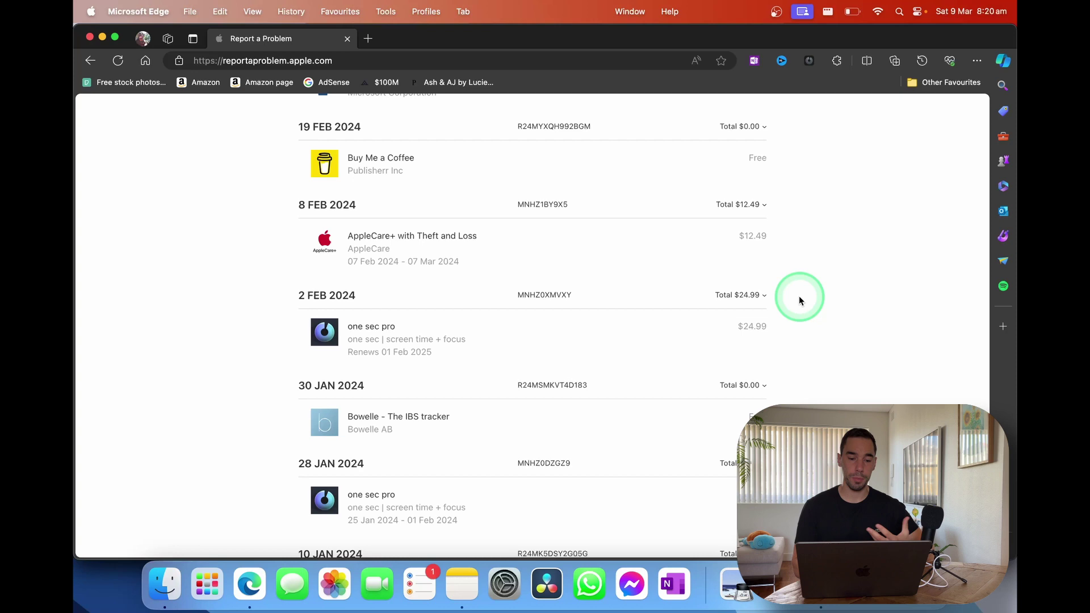
scroll(798, 295, up, 20)
scroll(799, 298, down, 3)
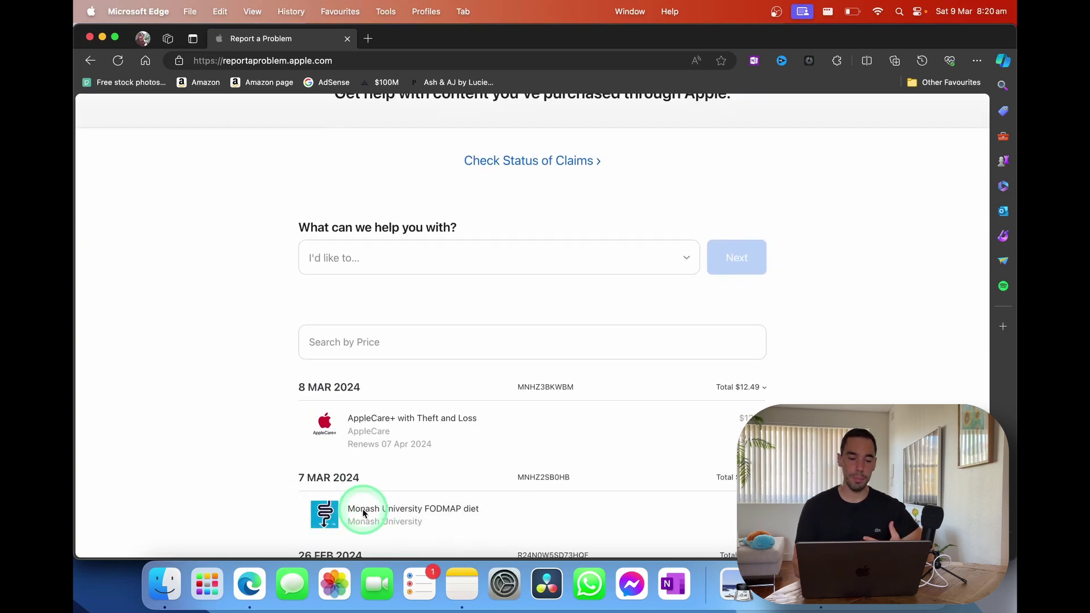
drag(361, 509, 446, 515)
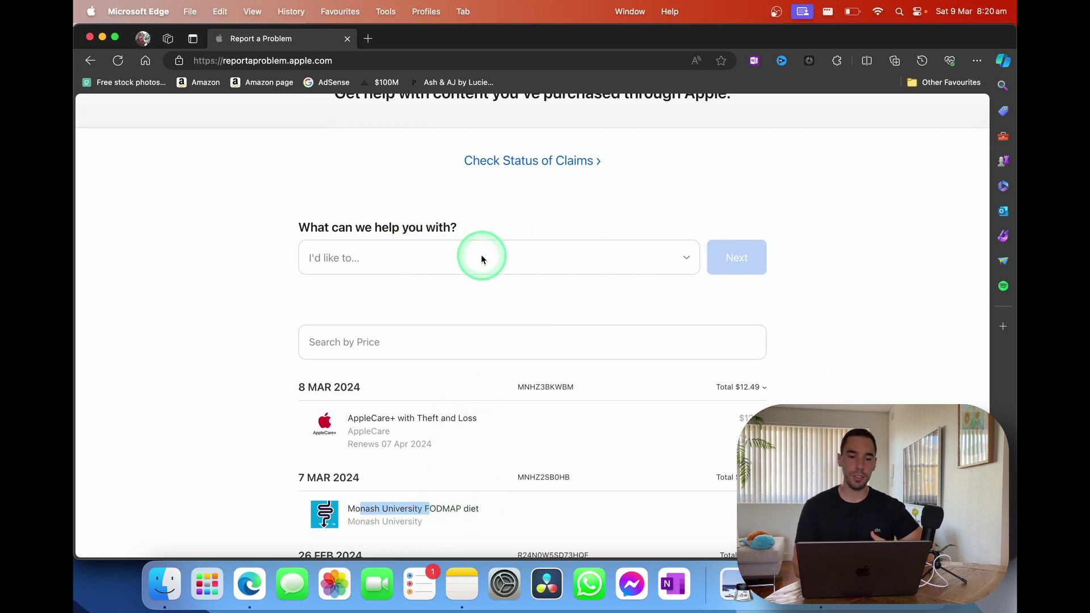
- Pick Request a refund, choose the reason 'I didn't mean to buy this', and continue with Next
click(461, 260)
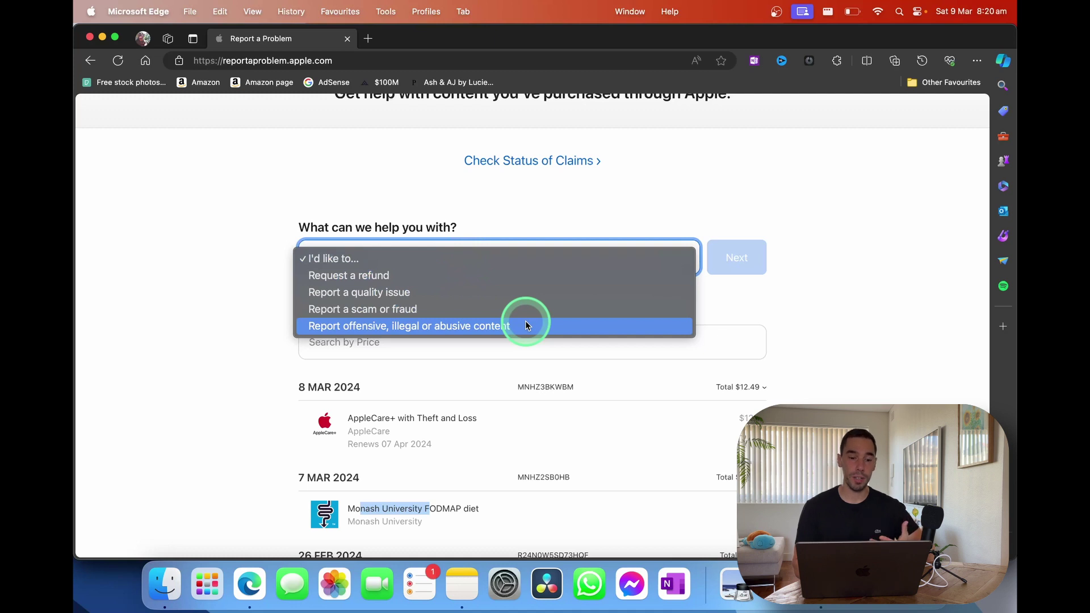
click(413, 276)
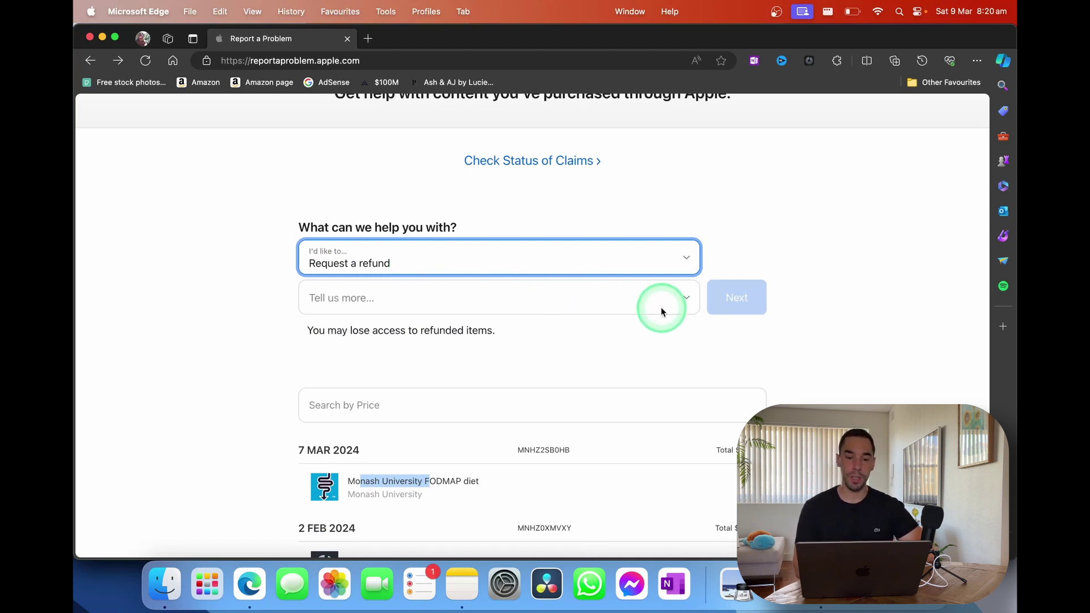
click(687, 301)
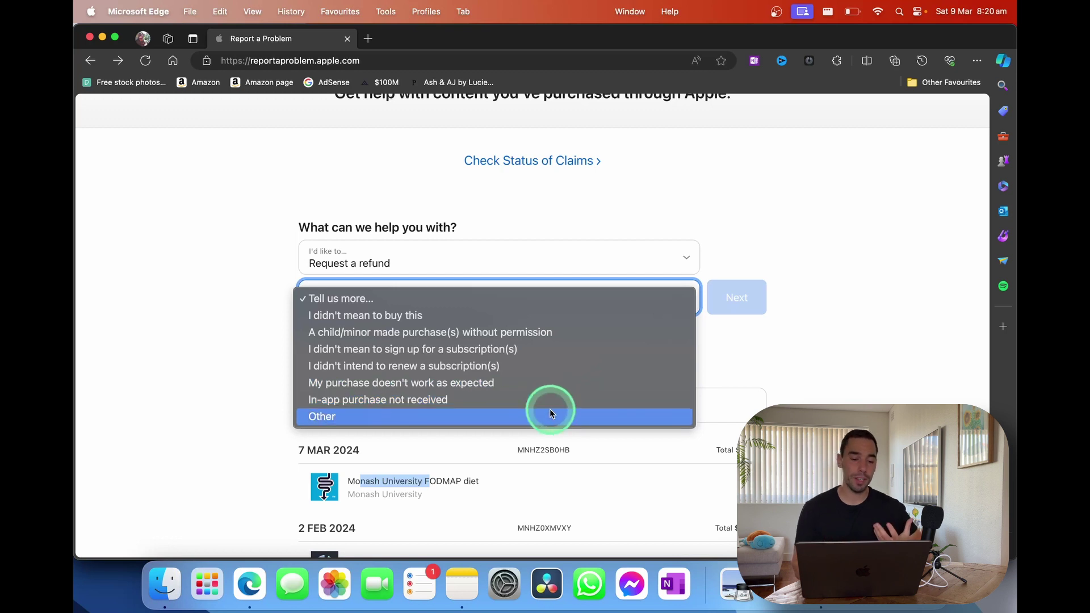
click(487, 316)
click(747, 302)
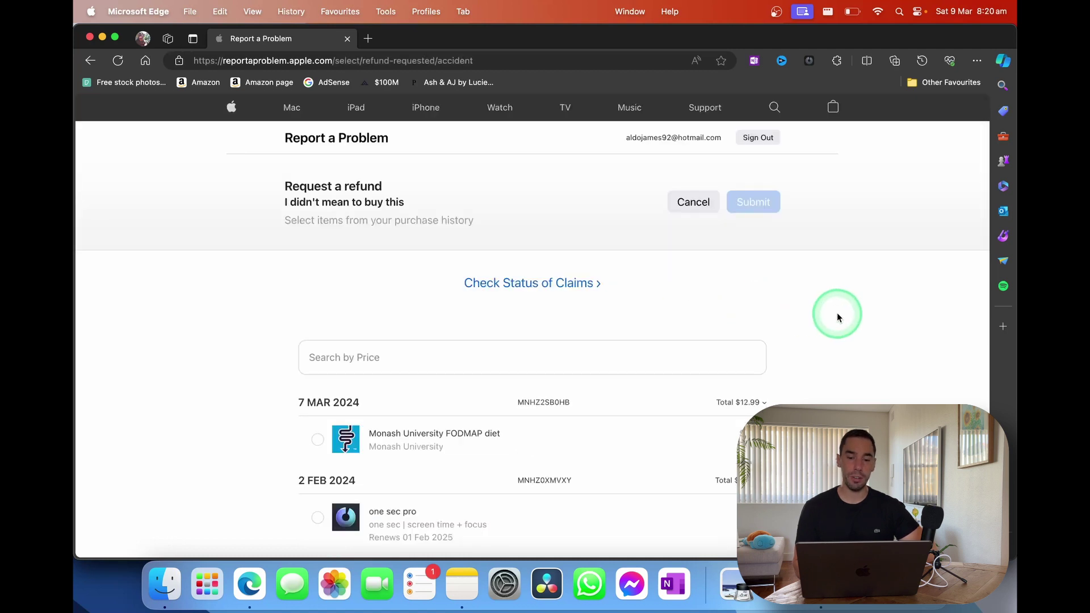
- Tick the $12.99 Monash University FODMAP diet purchase from 7 Mar 2024 for the refund
scroll(319, 441, down, 2)
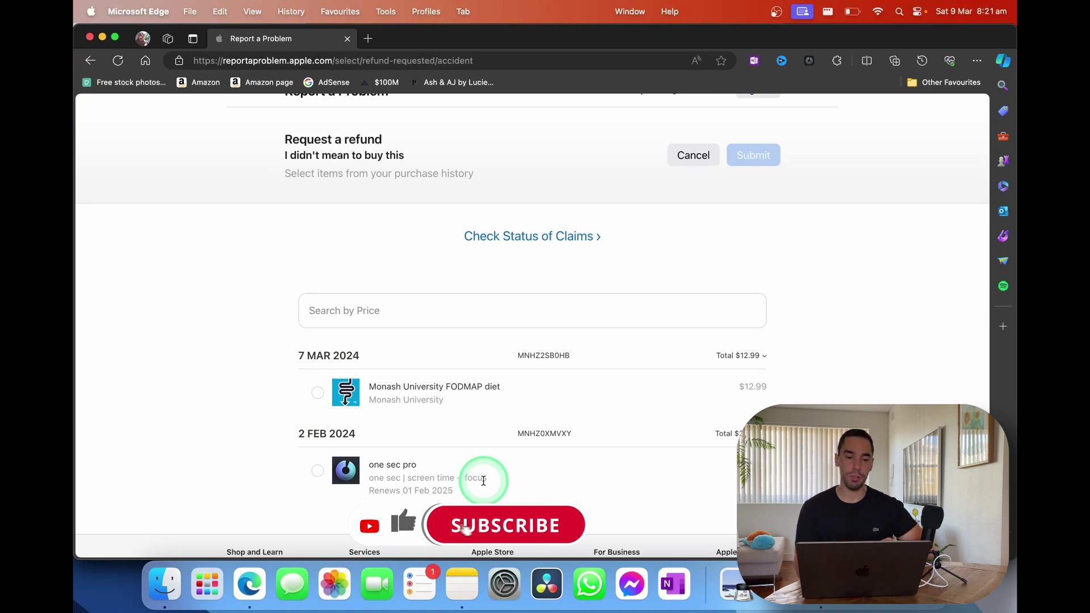
click(317, 394)
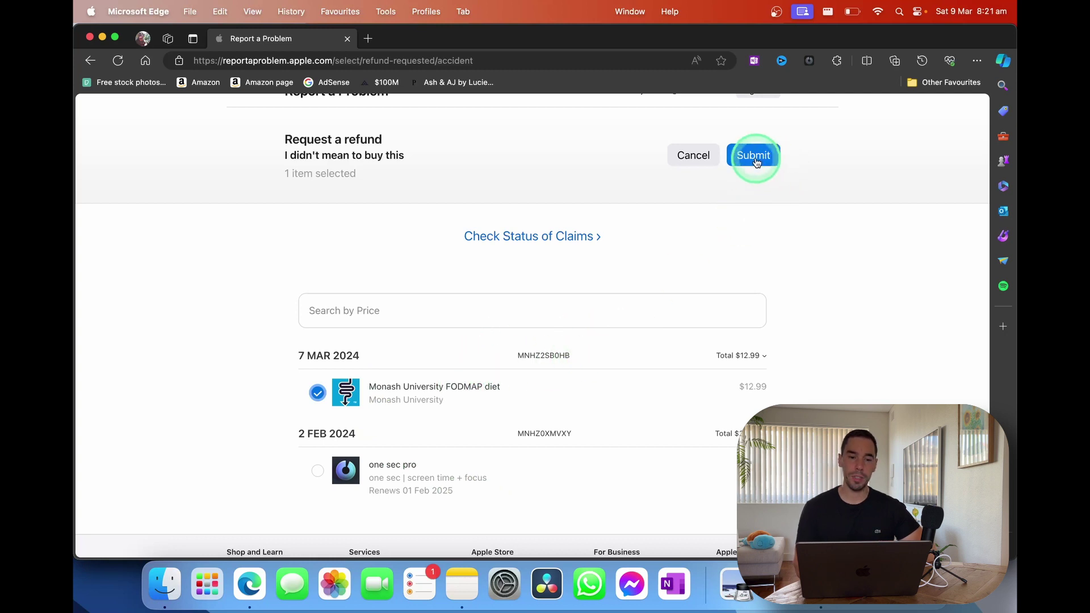
scroll(757, 163, up, 2)
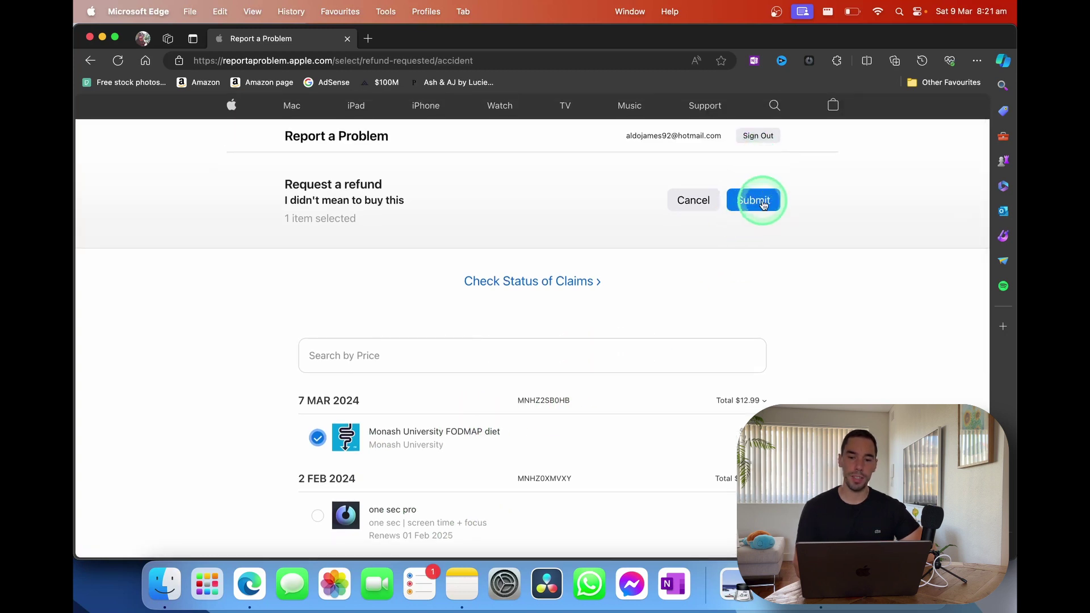
drag(300, 183, 377, 201)
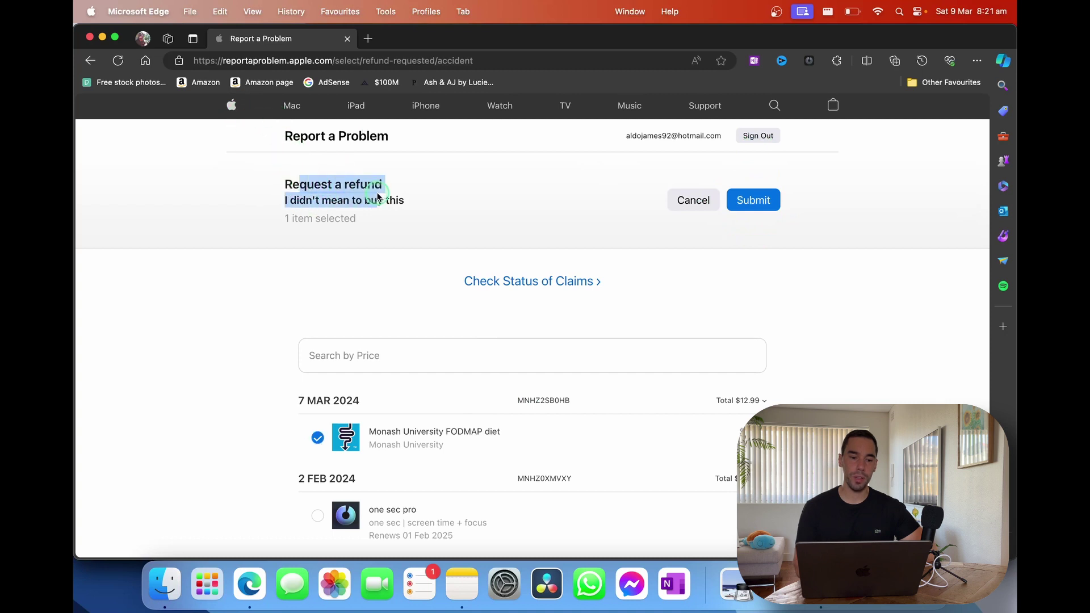
- Submit the refund request and check the confirmation promising an update within 48 hours
click(755, 207)
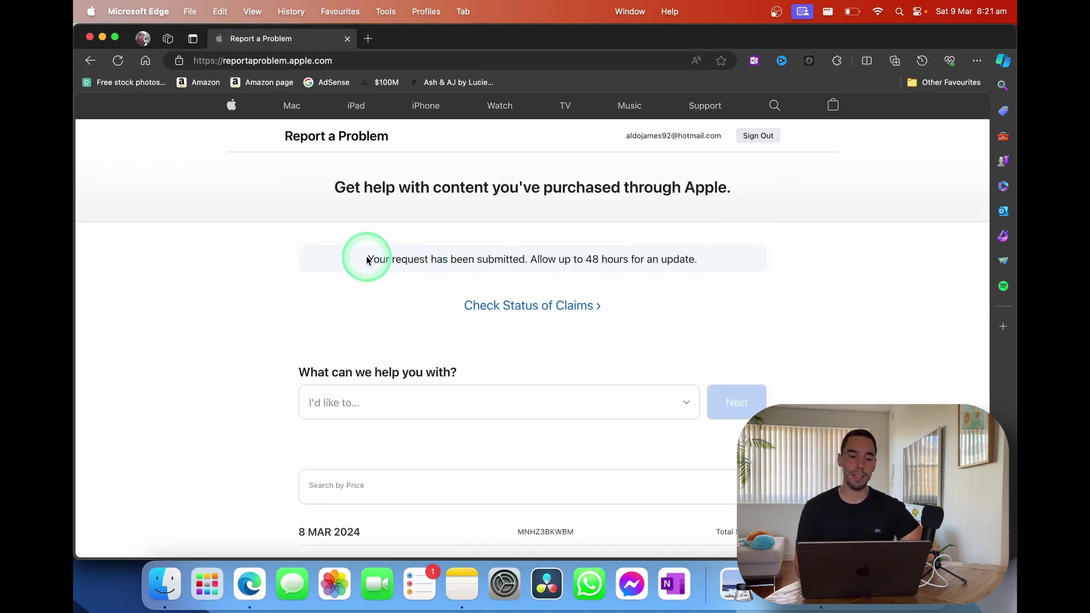
drag(368, 260, 694, 262)
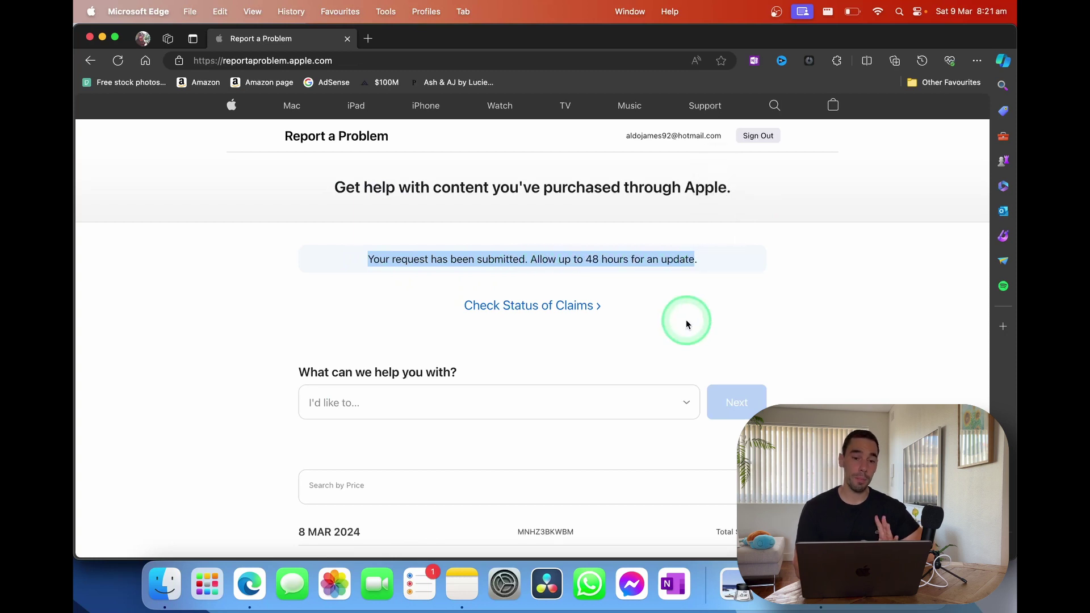
click(649, 306)
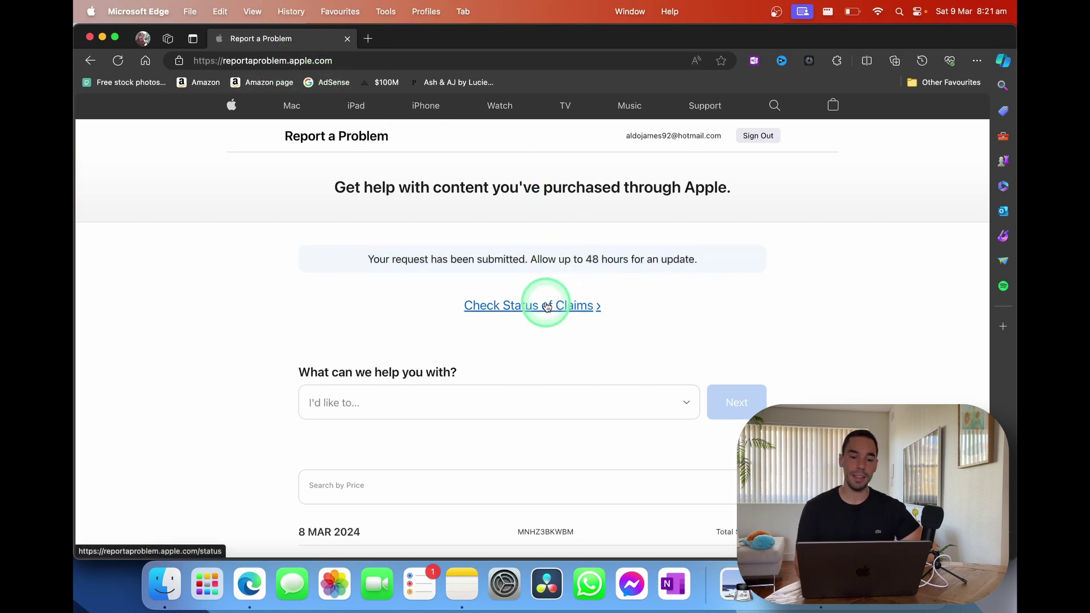
- Open Check Status of Claims and expand the 10 May 2022 and 9 Mar 2024 claims
click(529, 310)
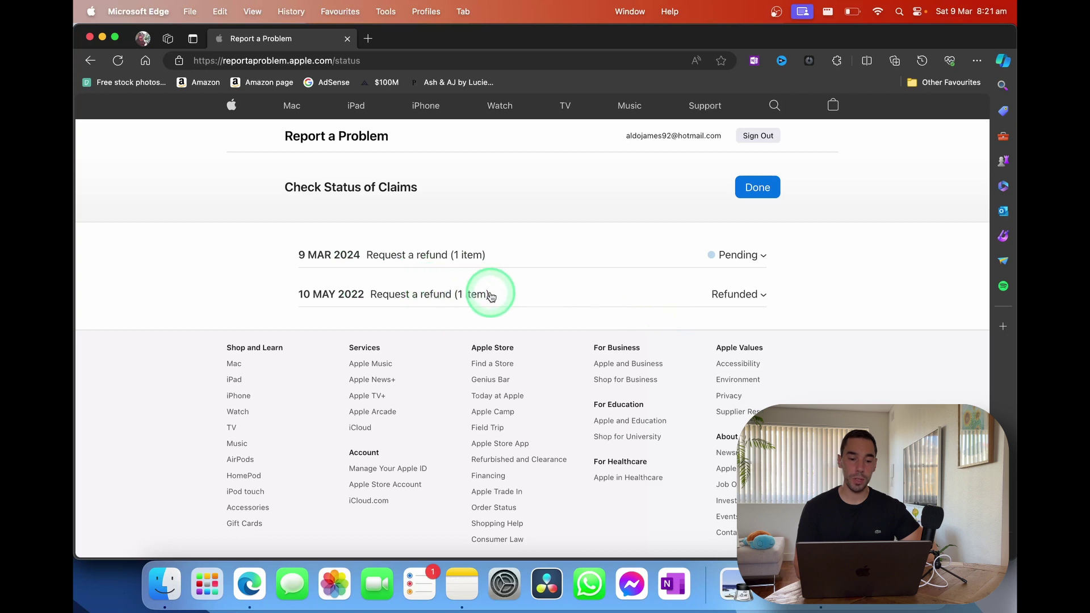
click(763, 296)
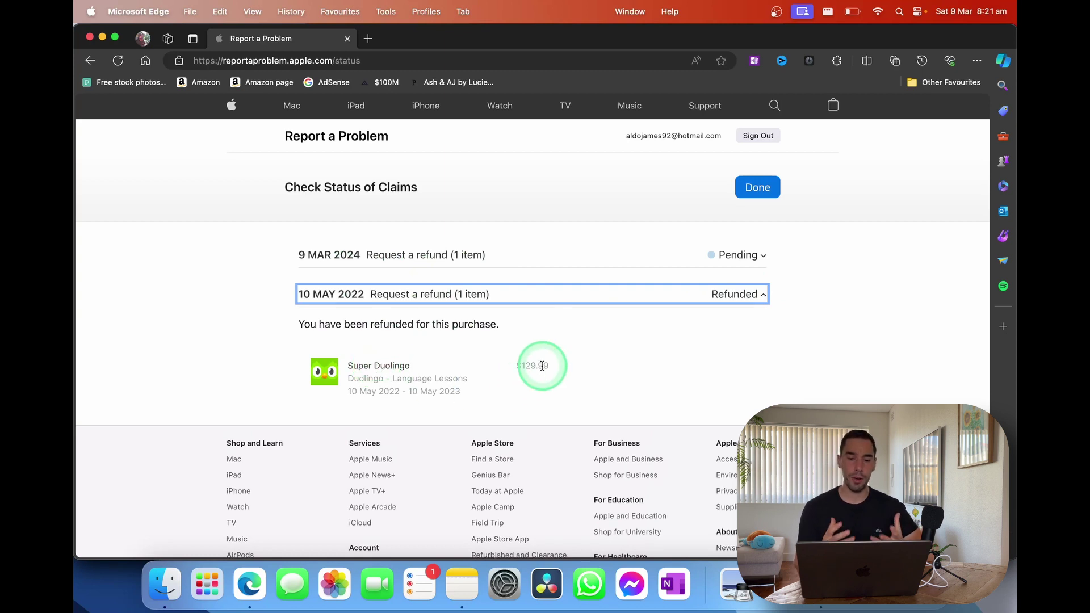
click(621, 292)
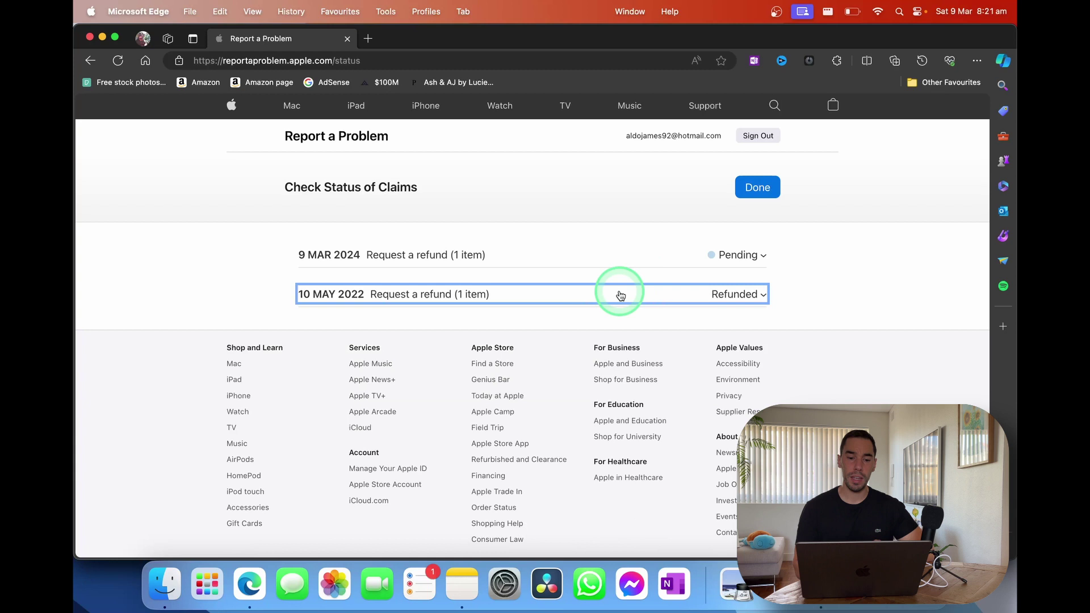
click(442, 255)
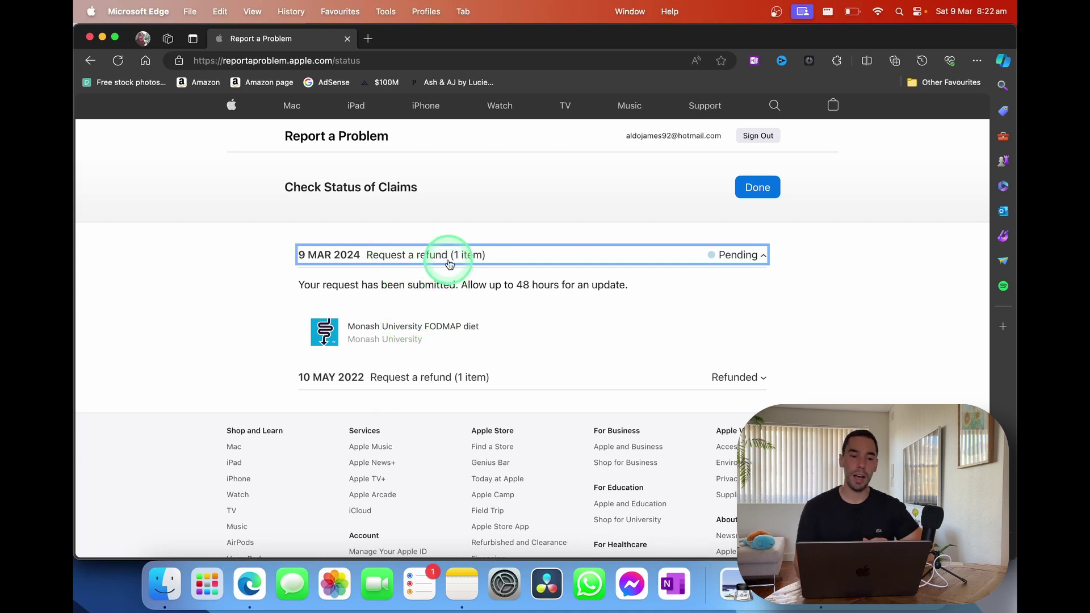
click(449, 260)
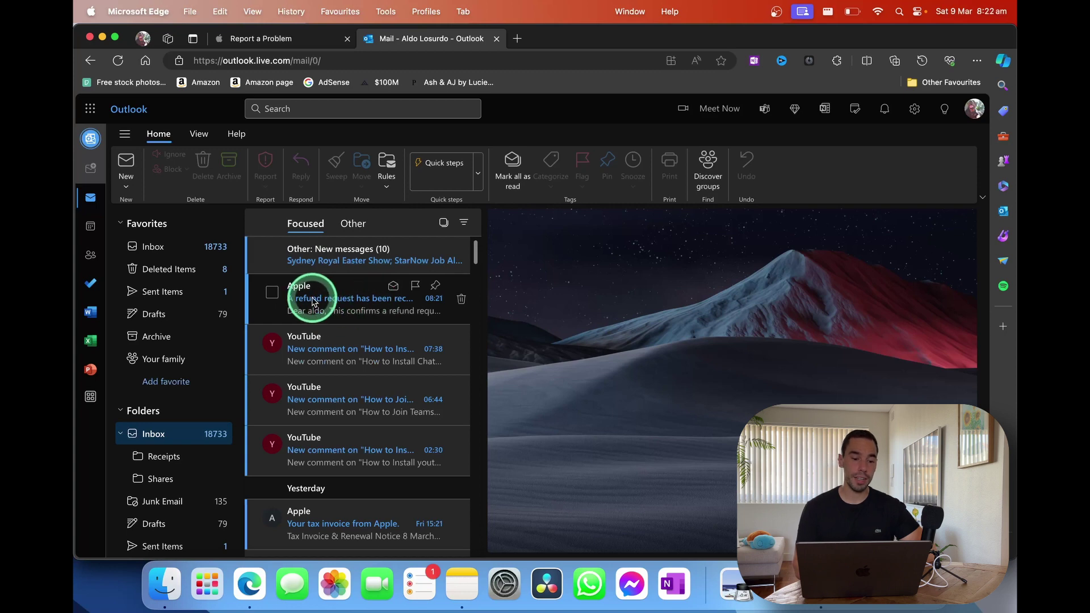
- Open and read Apple's 'A refund request has been received' email in Outlook
double_click(313, 299)
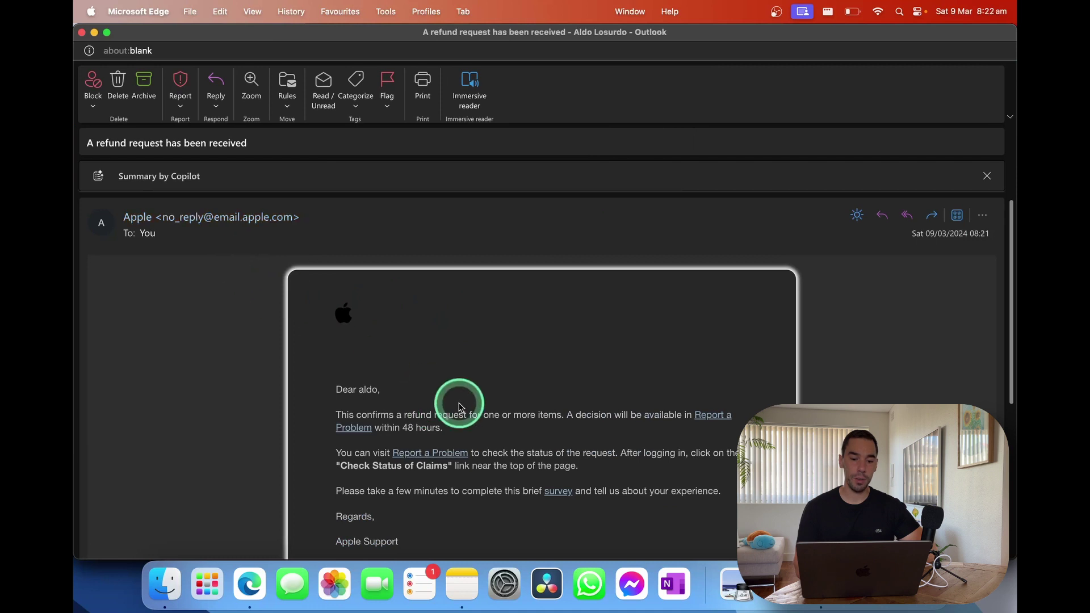
scroll(460, 405, down, 3)
drag(388, 349, 582, 355)
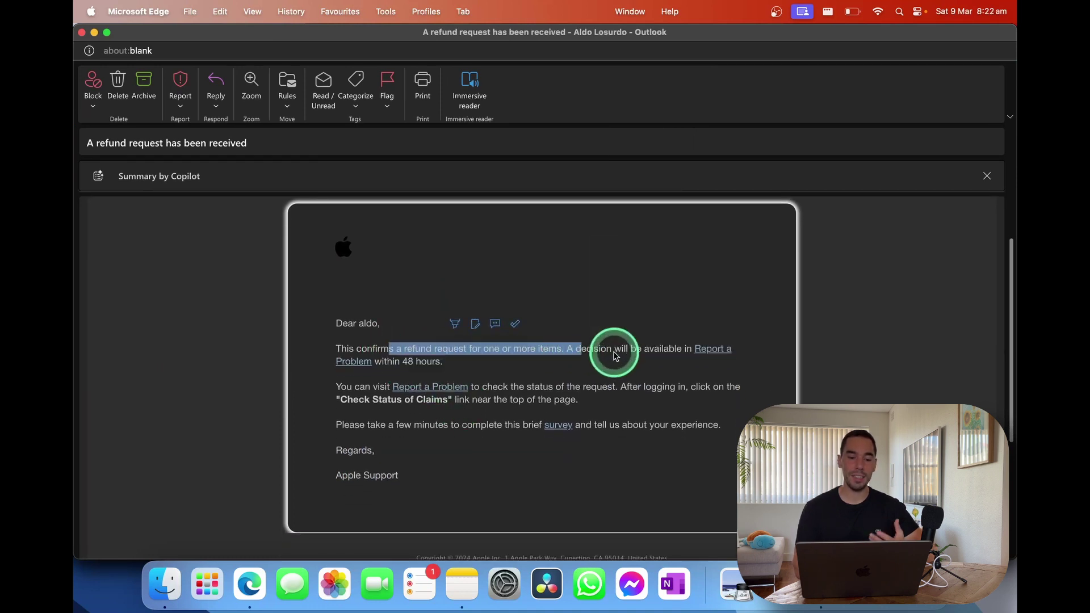
click(602, 349)
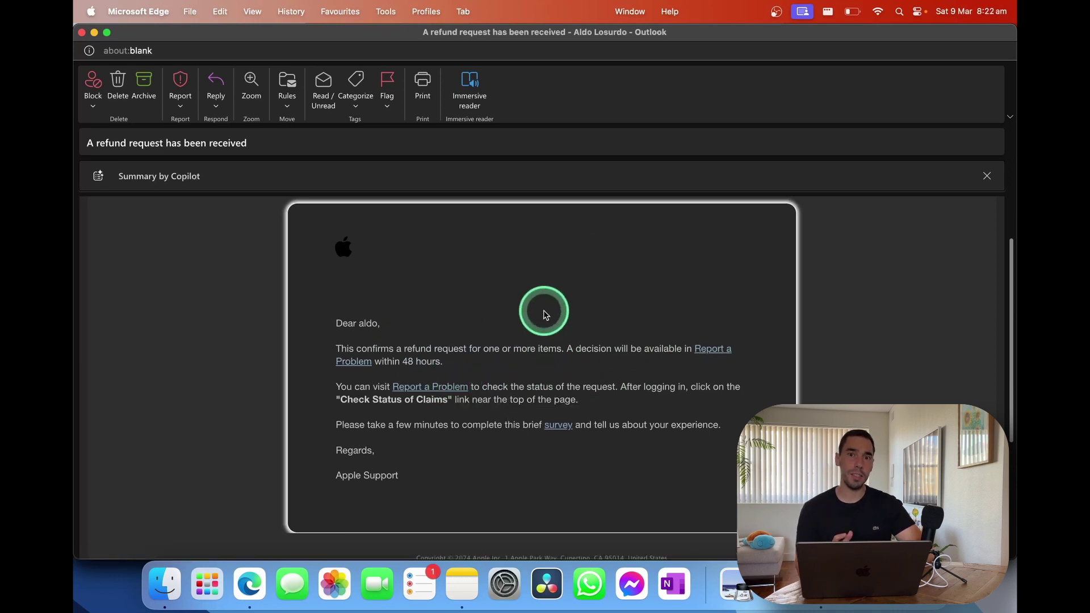
- Return to Edge's Report a Problem claims tab
key(super+Tab)
key(super+shift+Tab)
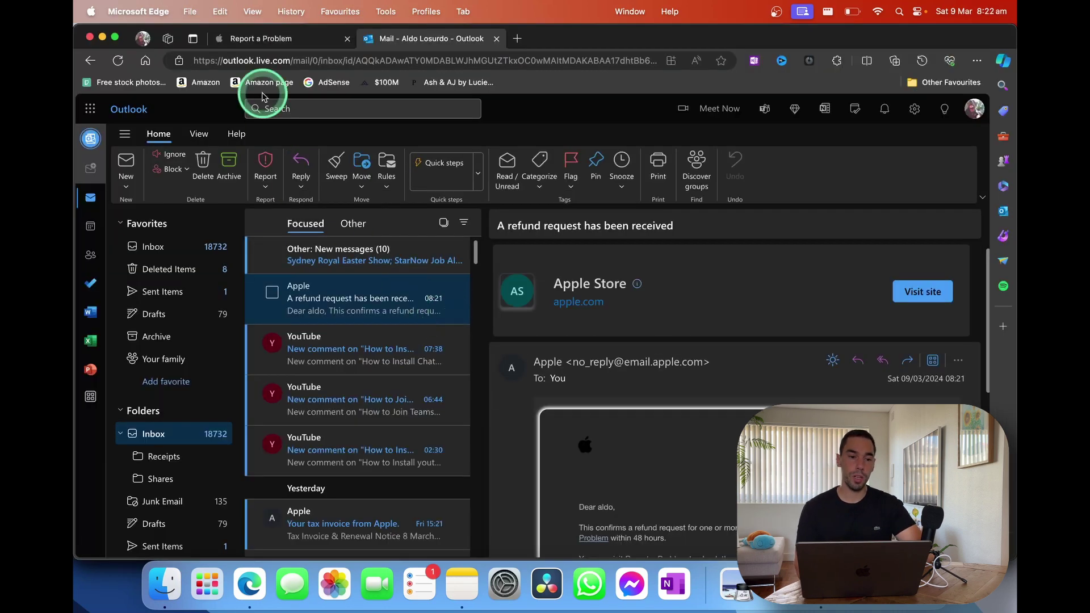
click(278, 37)
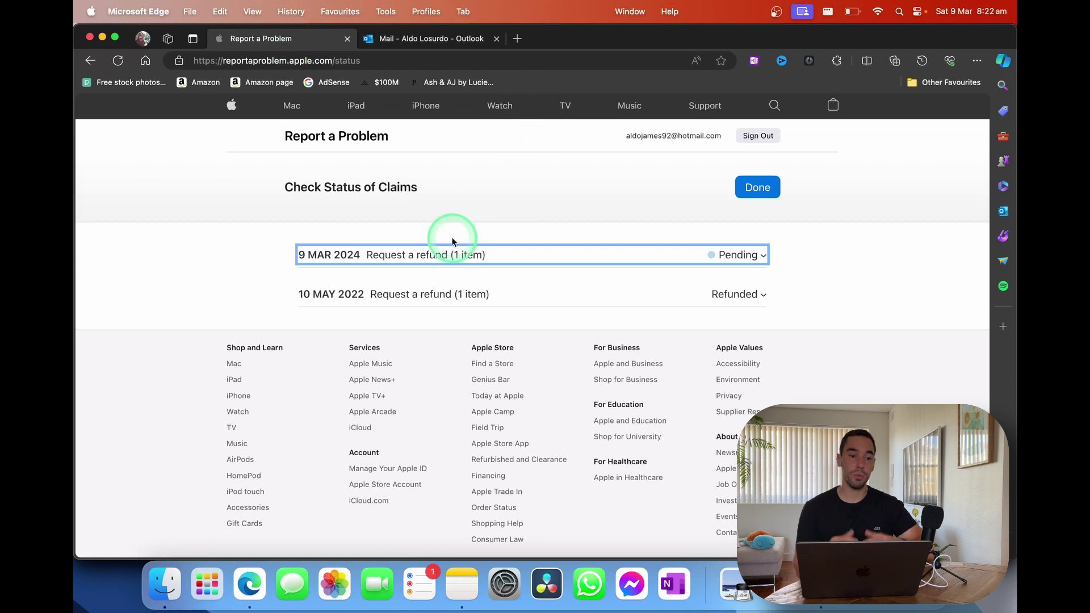